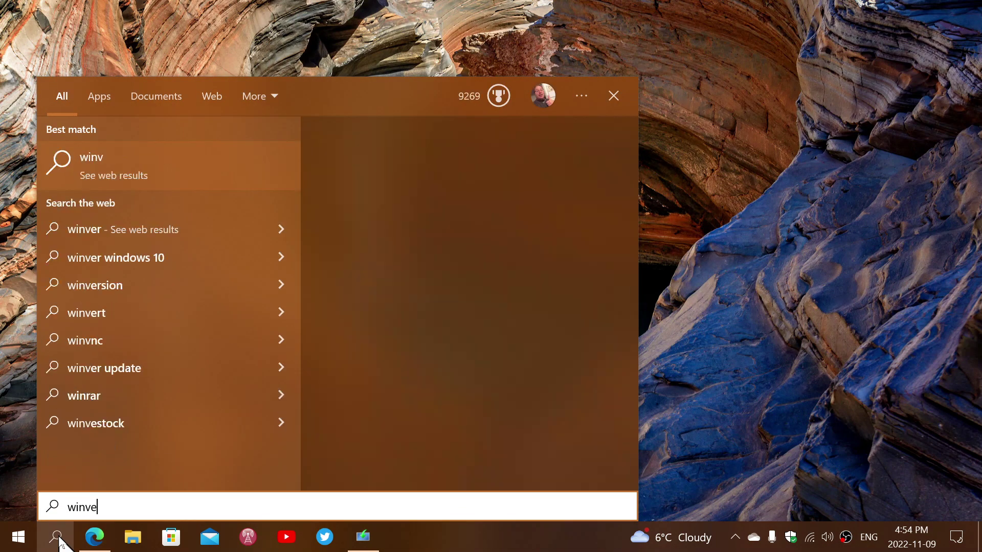
{"action": "type", "text": "r"}
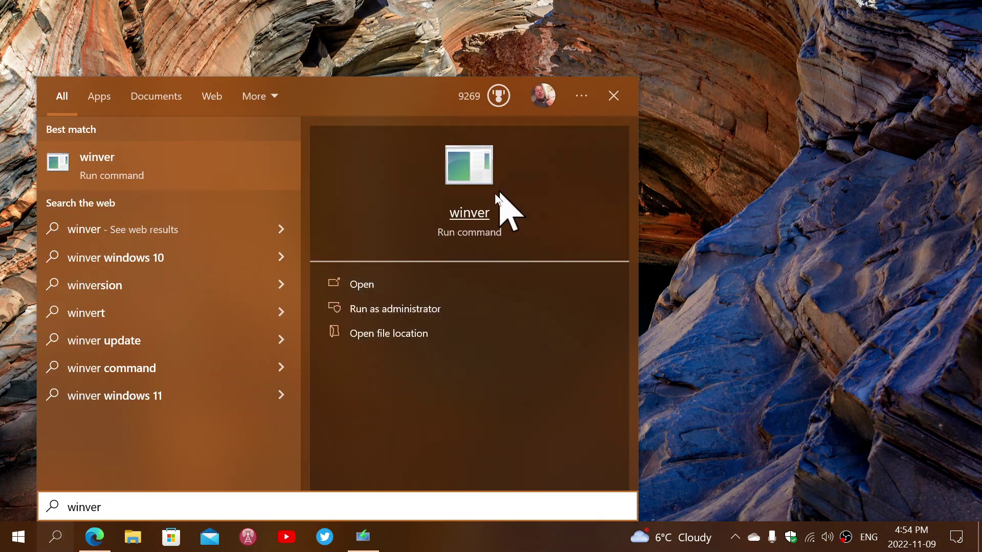
- Run winver to show Windows 10 Pro Version 22H2, OS Build 19045.2251
{"action": "left_click", "coordinate": [487, 226]}
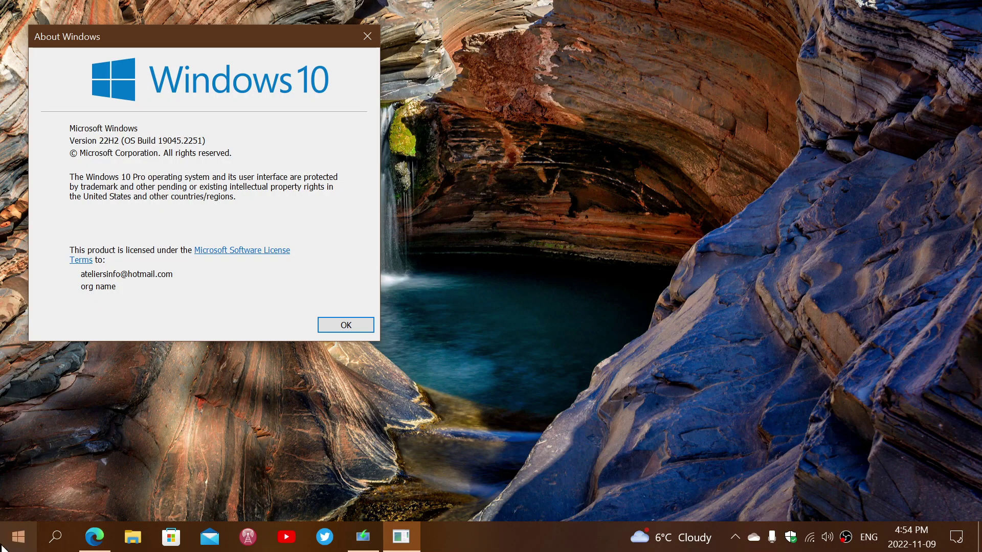
{"action": "left_click", "coordinate": [16, 537]}
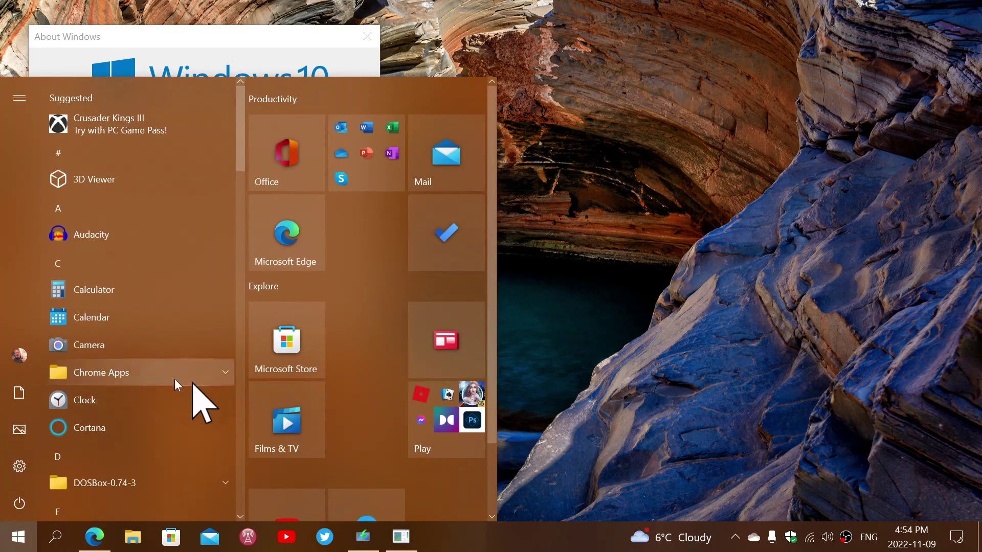
{"action": "mouse_move", "coordinate": [23, 467]}
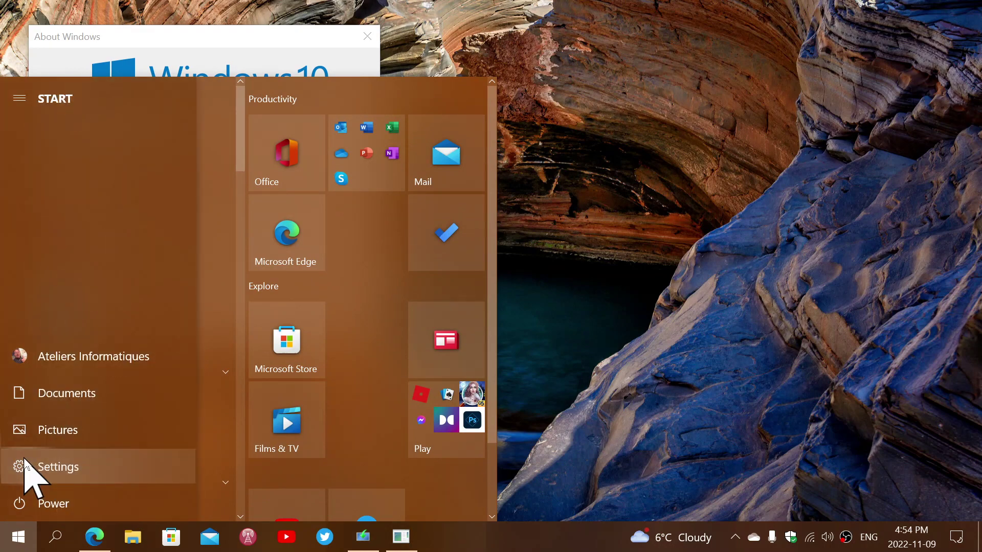
- Check Windows Update under Update & Security, confirming the PC is up to date, then close Settings
{"action": "left_click", "coordinate": [31, 468]}
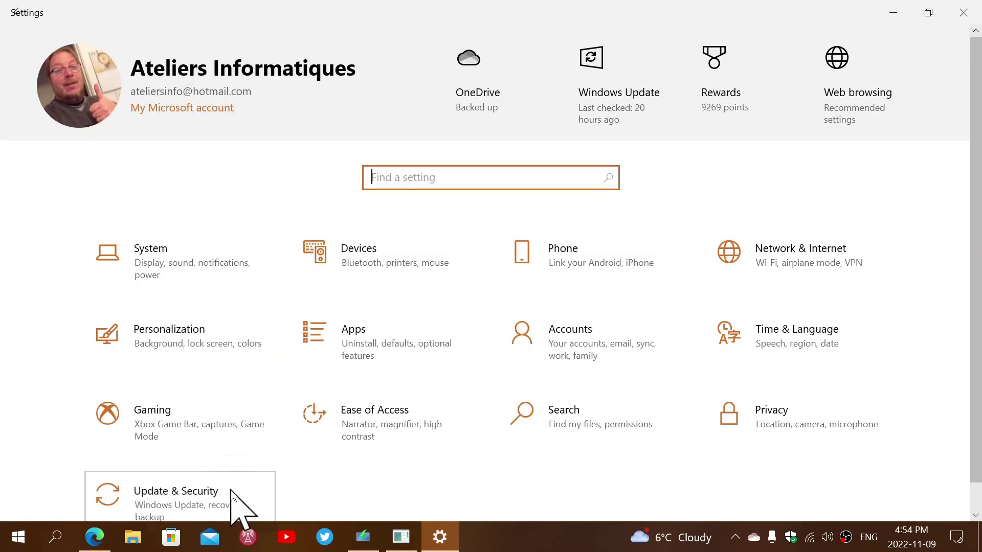
{"action": "left_click", "coordinate": [175, 495]}
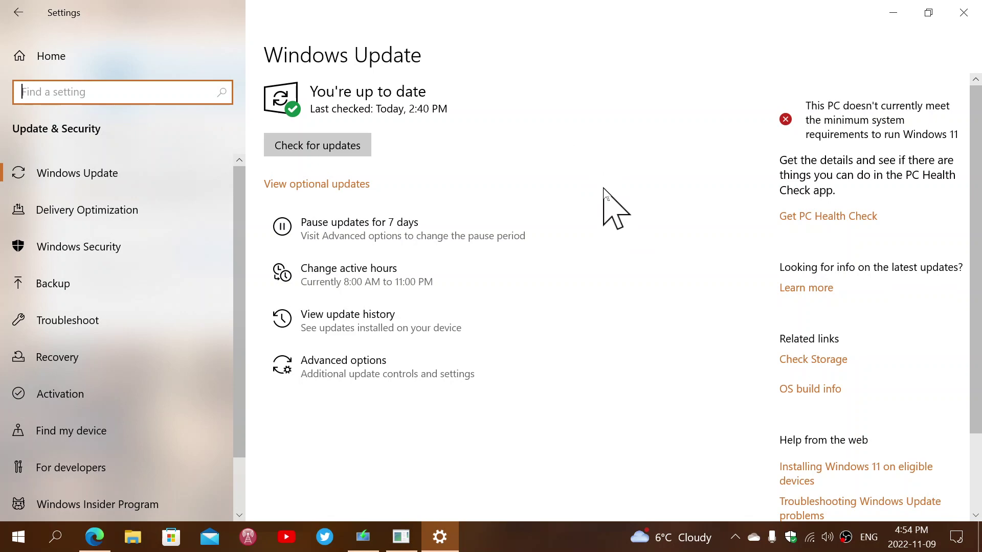
{"action": "left_click", "coordinate": [964, 12]}
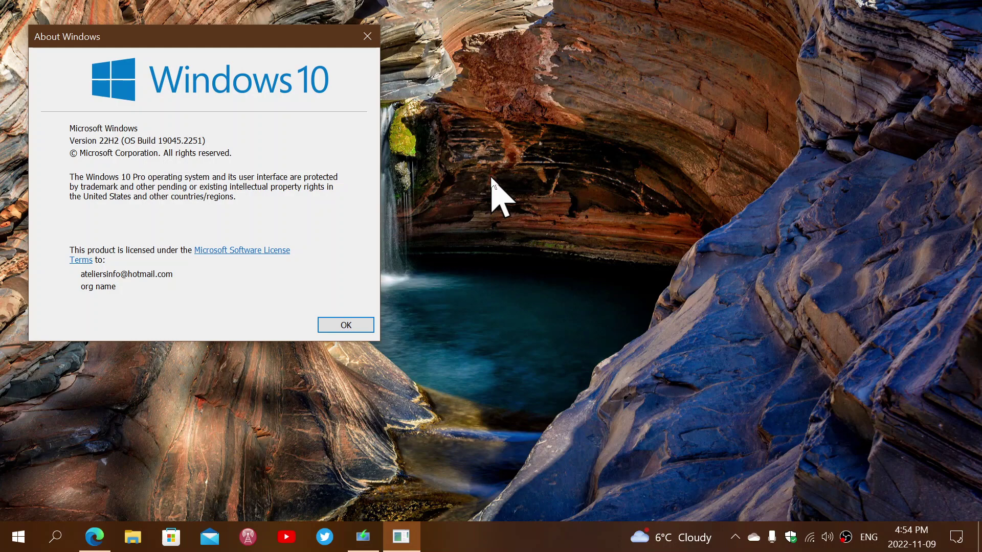
- Close the About Windows dialog reporting version 22H2
{"action": "left_click", "coordinate": [366, 38]}
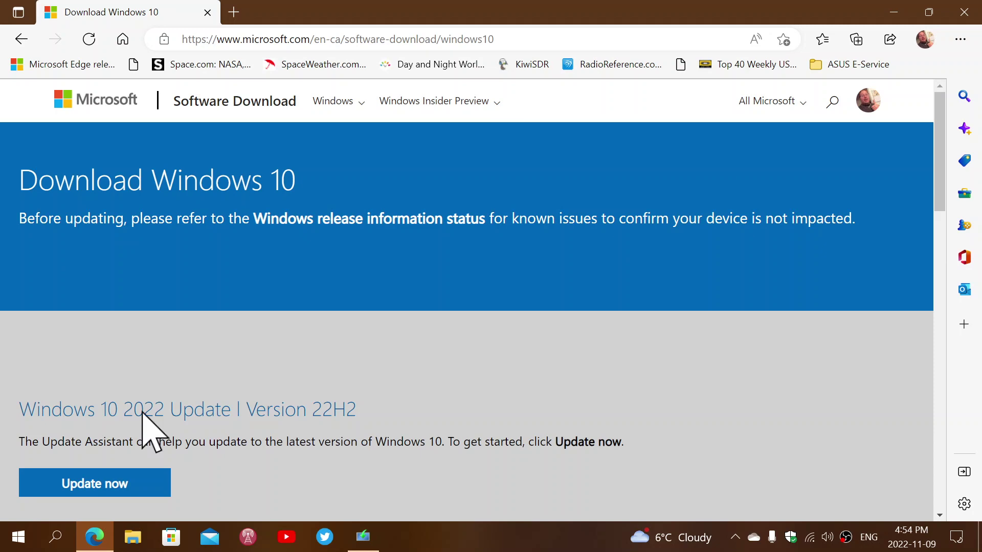
{"action": "scroll", "coordinate": [458, 369], "scroll_direction": "down", "scroll_amount": 3}
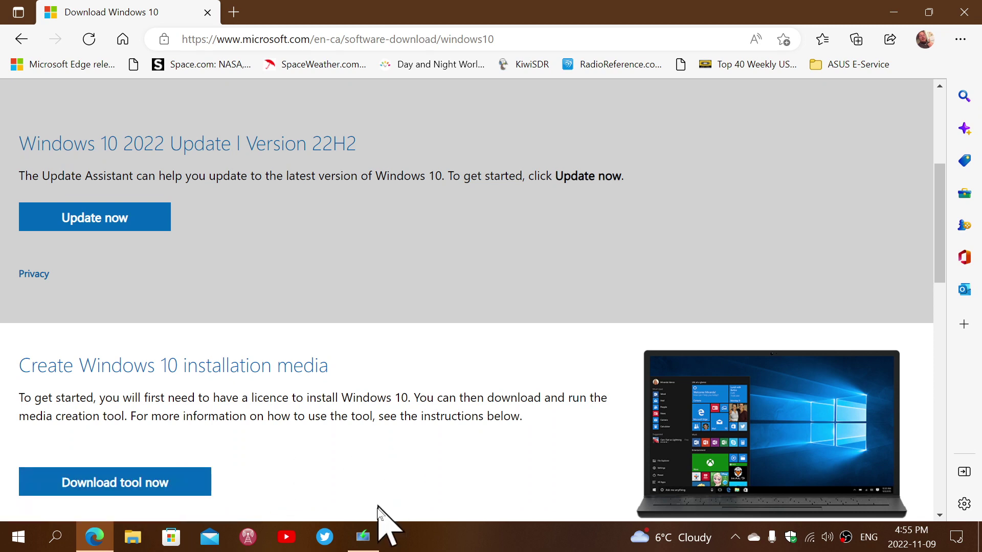
- Bring the running Windows 10 Setup media creation tool window to the front
{"action": "left_click", "coordinate": [364, 539]}
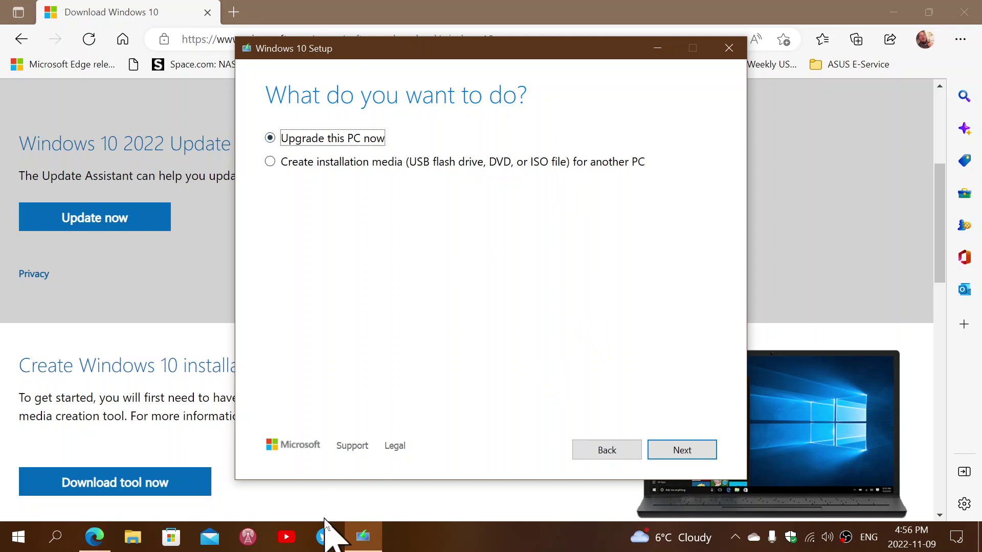
- Minimize Windows 10 Setup and copy the Download Windows 10 page address in Edge
{"action": "left_click", "coordinate": [363, 536]}
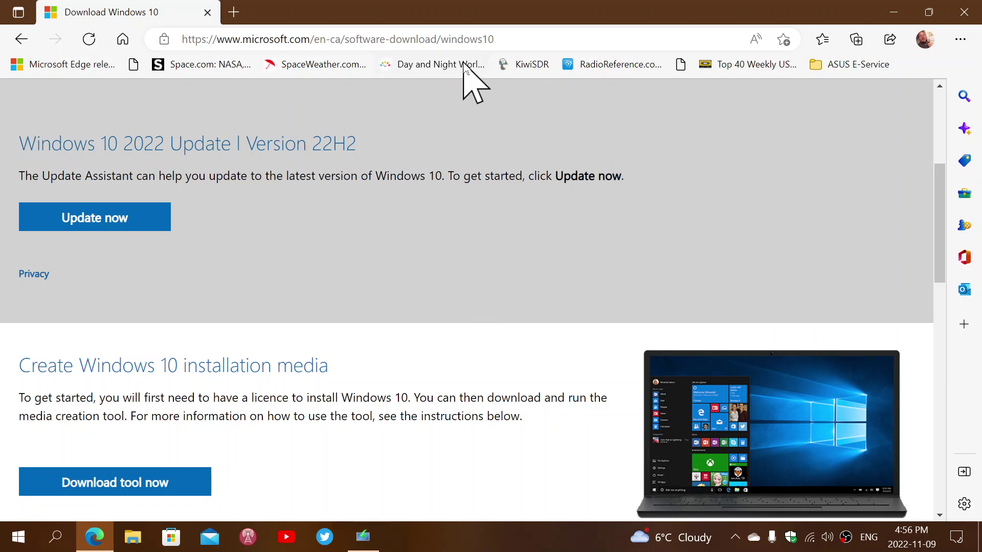
{"action": "left_click", "coordinate": [486, 39]}
{"action": "right_click", "coordinate": [487, 40]}
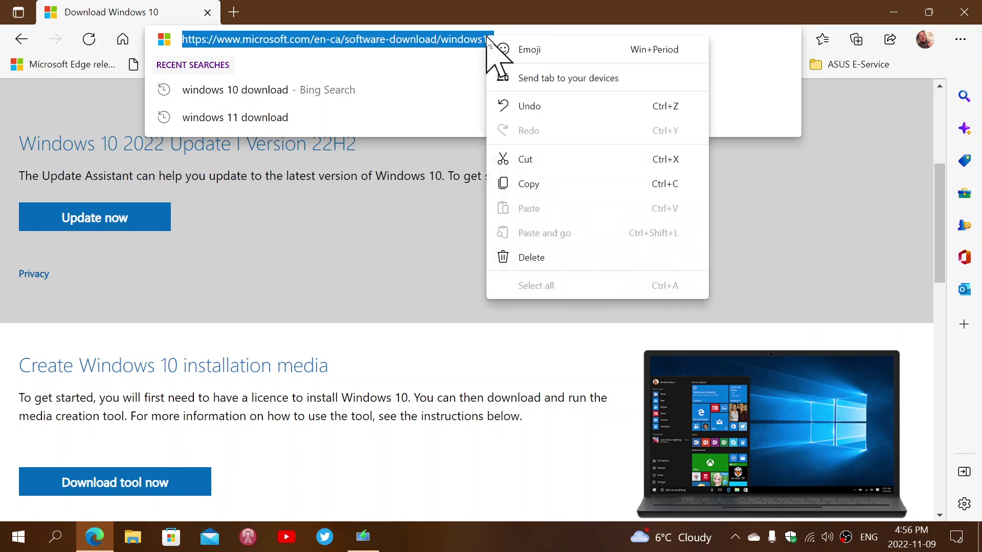
{"action": "left_click", "coordinate": [558, 184]}
{"action": "left_click", "coordinate": [565, 356]}
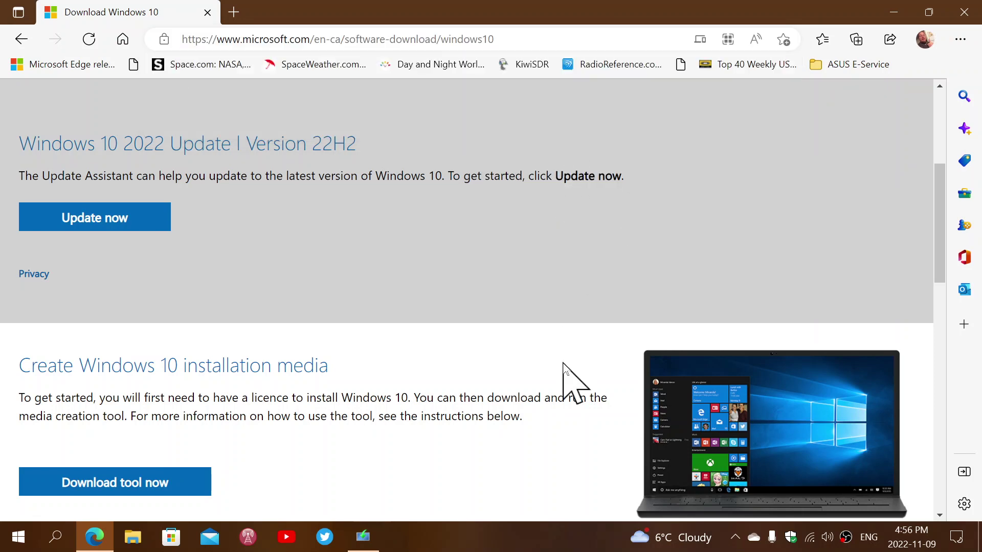
{"action": "left_click", "coordinate": [965, 12]}
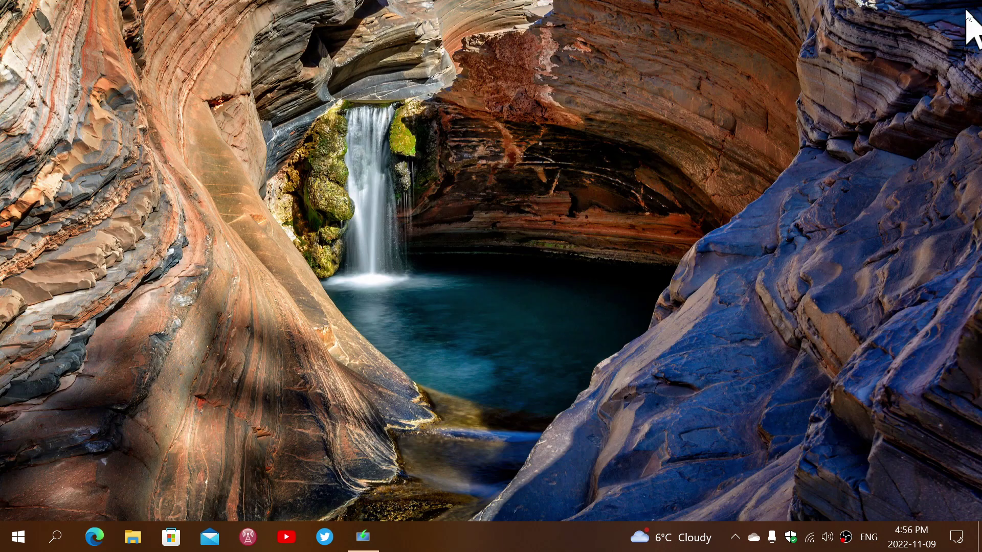
{"action": "left_click", "coordinate": [363, 537]}
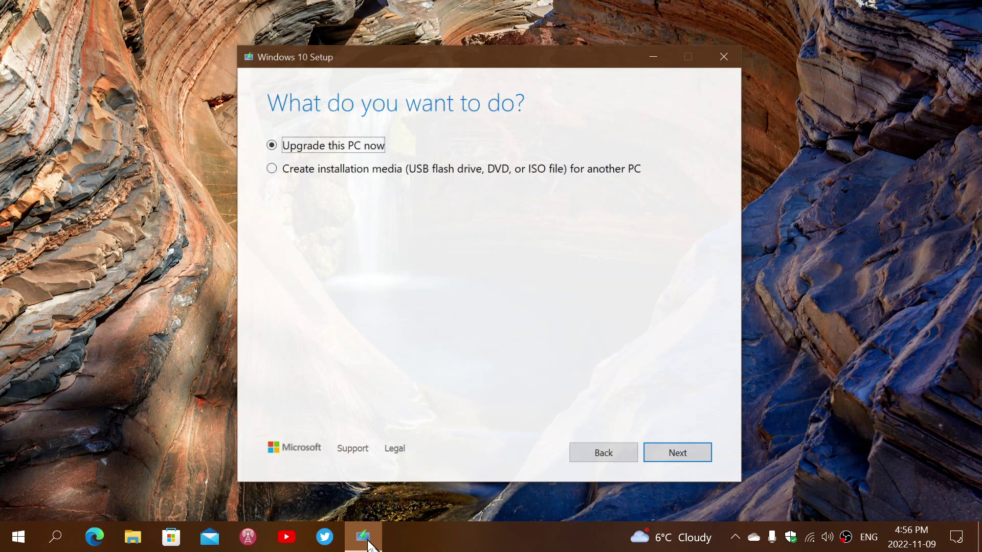
{"action": "left_click", "coordinate": [363, 537]}
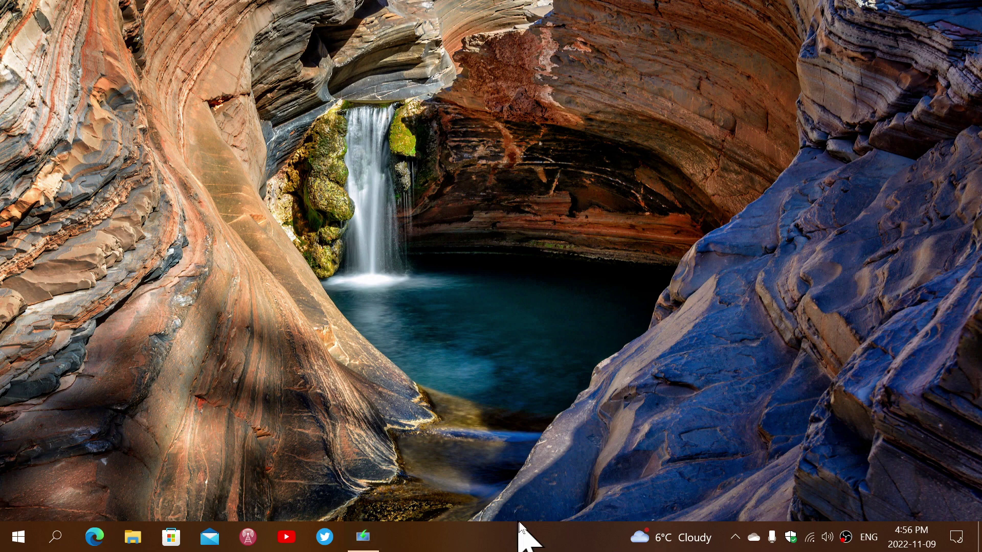